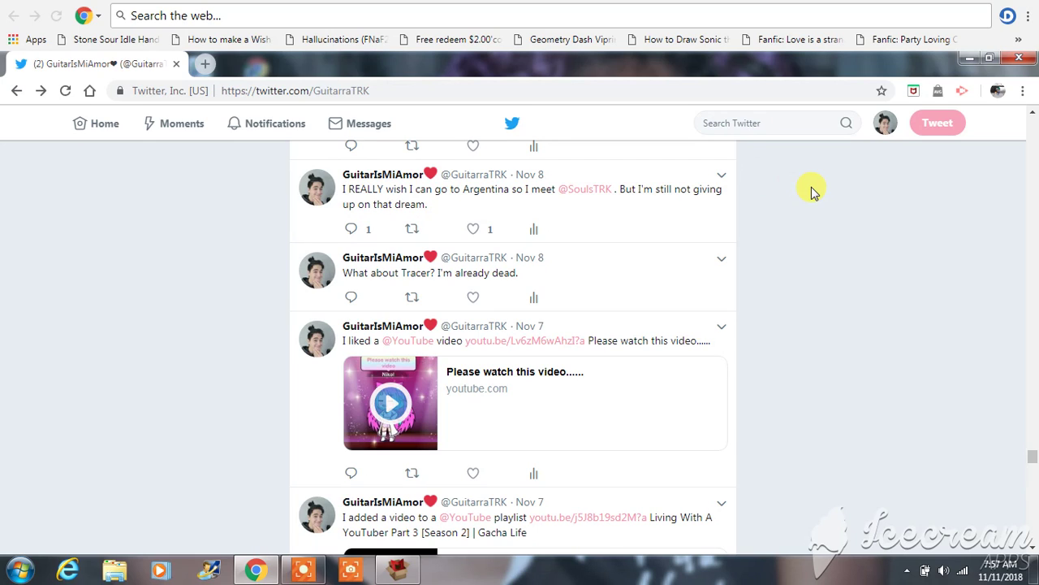
Open the tweet wishing to visit Argentina to show its reply thread.
click(625, 207)
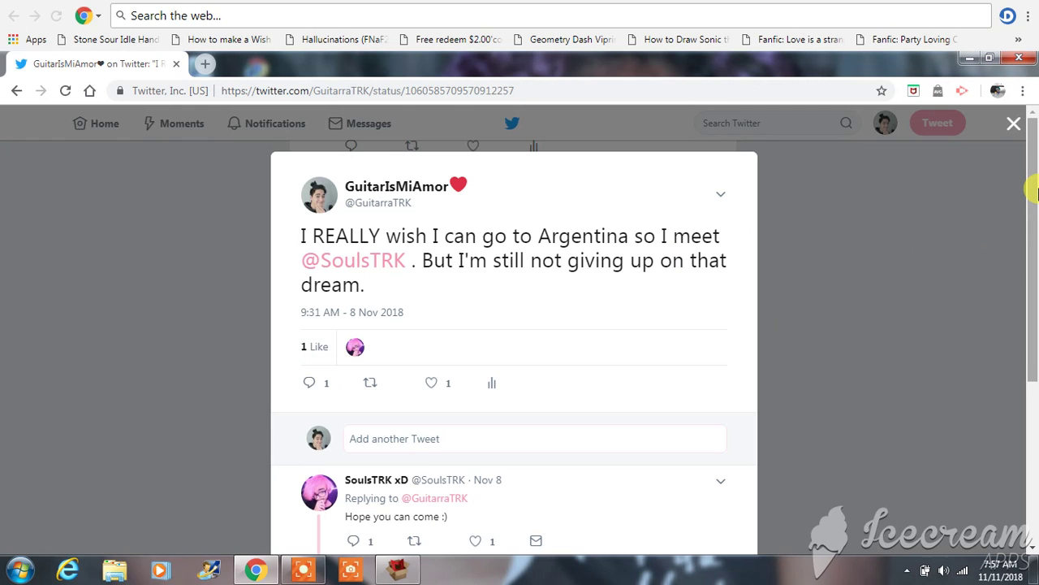
drag(1032, 191, 1027, 264)
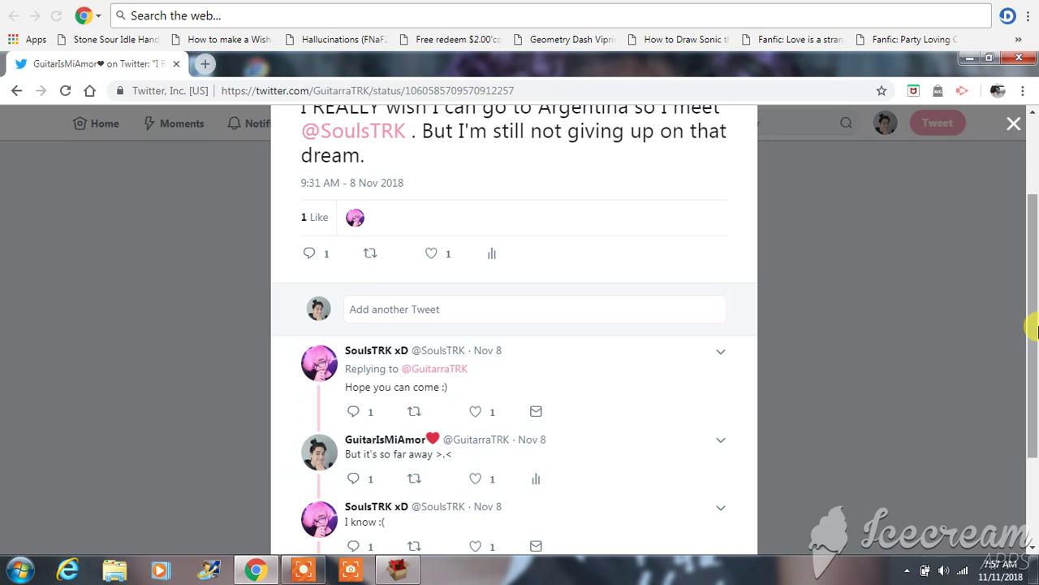
drag(1031, 328, 1031, 358)
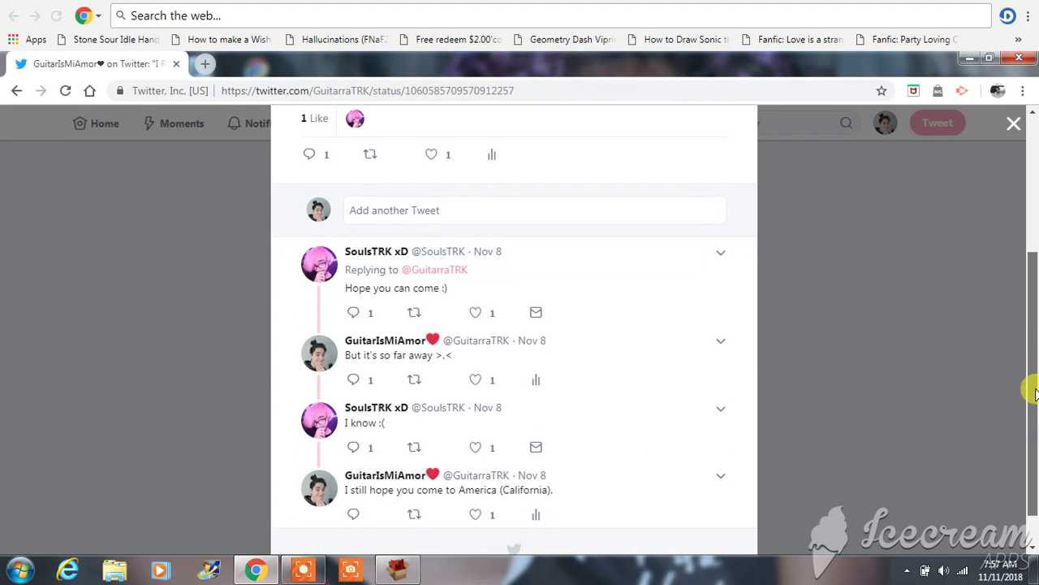